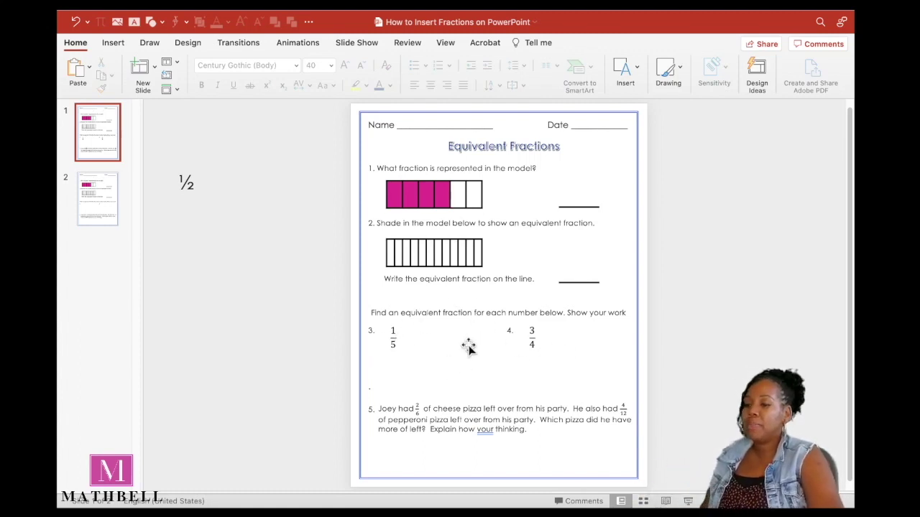
- Add 3/4 and 5/8 on separate lines below ½ in the side text box
{"action": "left_click", "coordinate": [188, 184]}
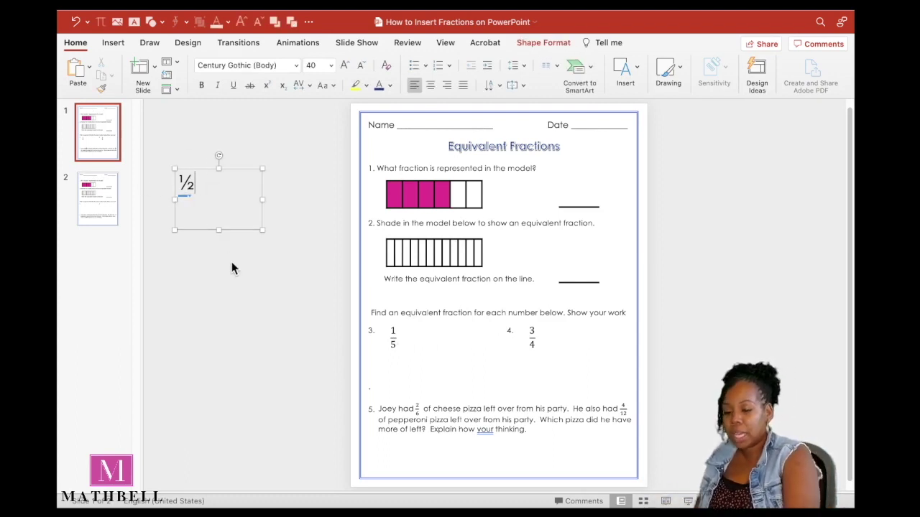
{"action": "key", "text": "Return"}
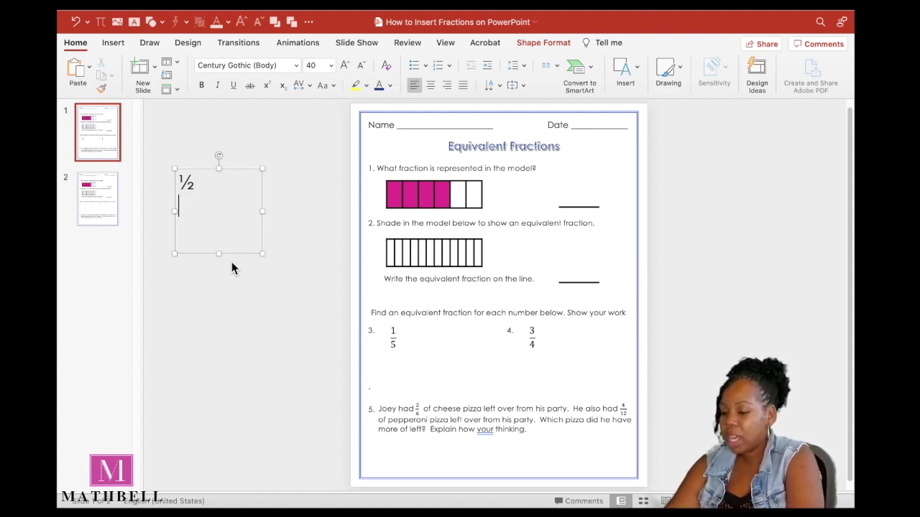
{"action": "type", "text": "3/4"}
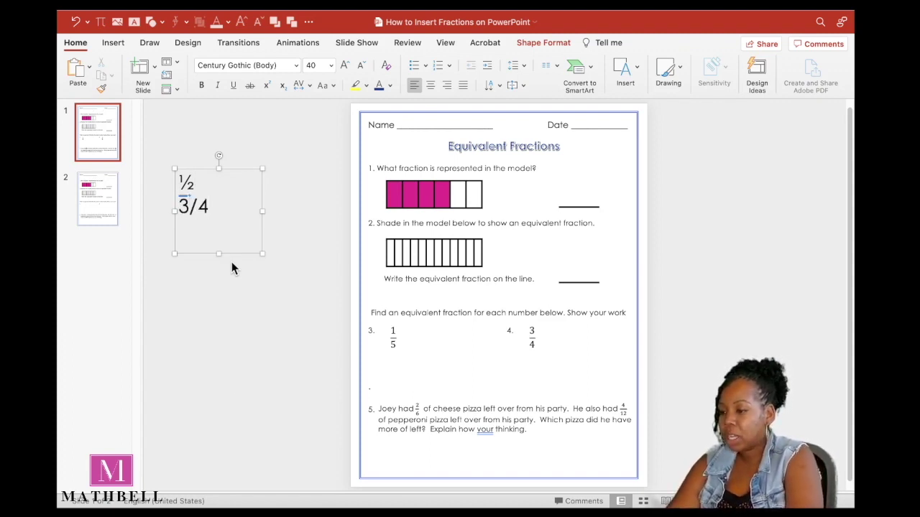
{"action": "key", "text": "Return"}
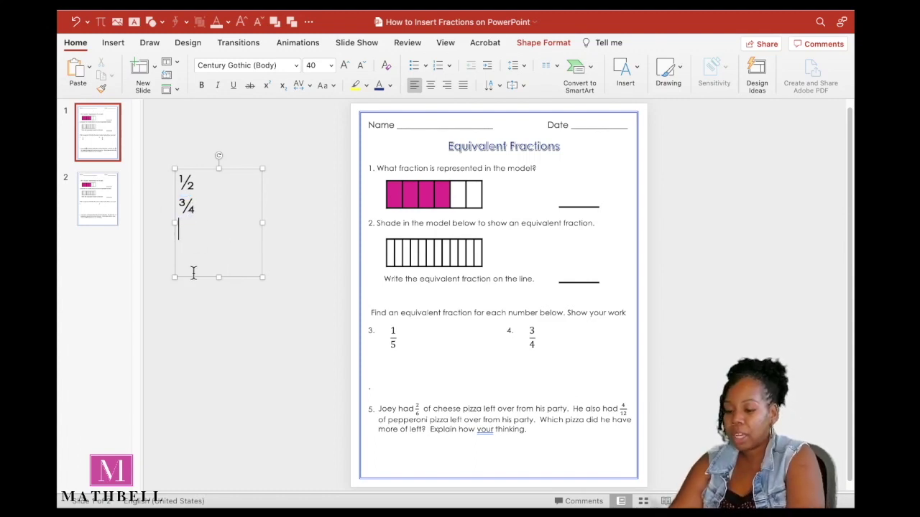
{"action": "type", "text": "5/8"}
{"action": "key", "text": "Return"}
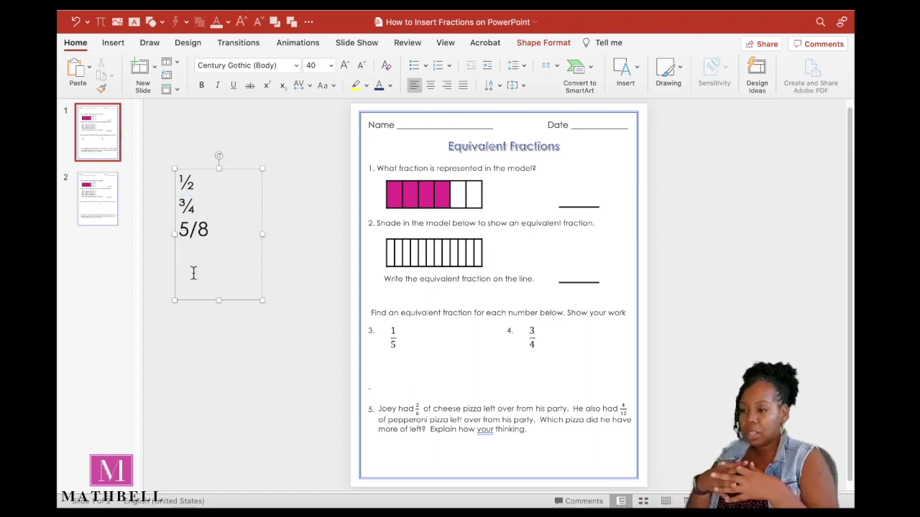
{"action": "left_click", "coordinate": [277, 133]}
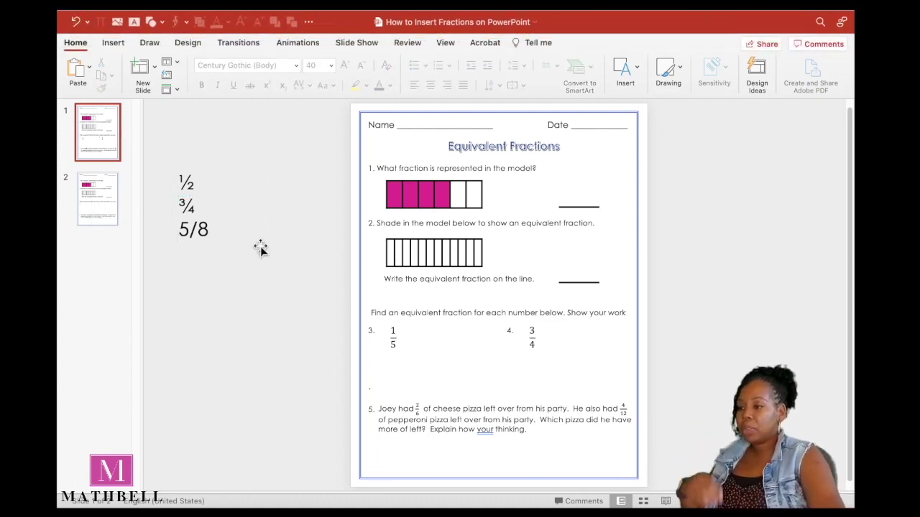
- Switch to the slide 2 worksheet with its blank fraction spots
{"action": "left_click", "coordinate": [108, 205]}
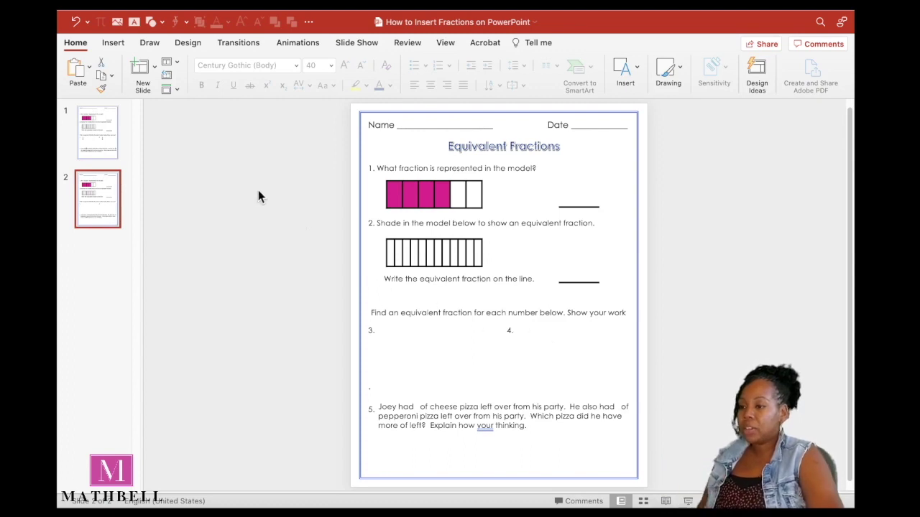
{"action": "left_click", "coordinate": [421, 351]}
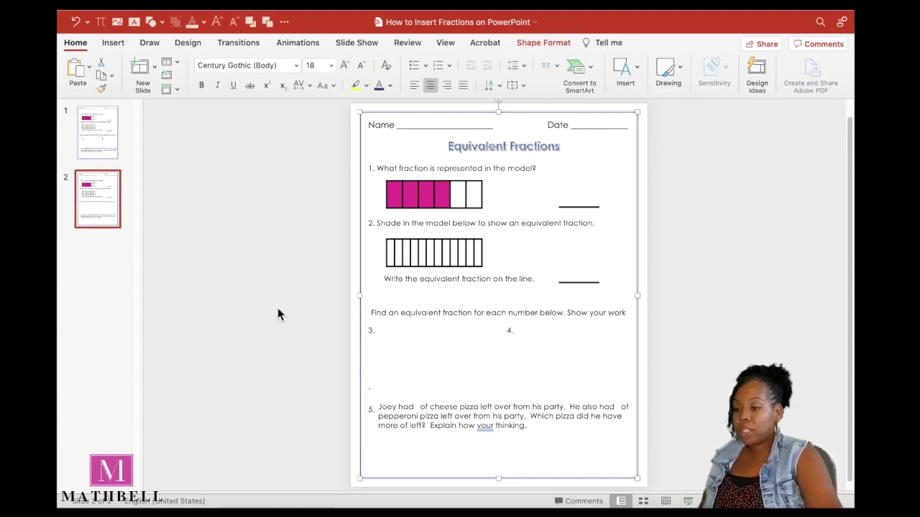
{"action": "left_click", "coordinate": [222, 267]}
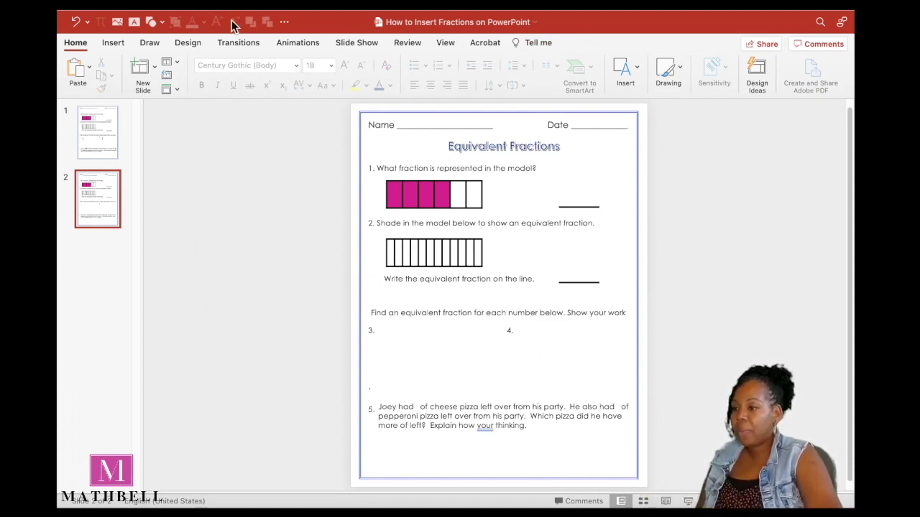
- Draw a new text box in the area left of slide 2
{"action": "left_click", "coordinate": [115, 43]}
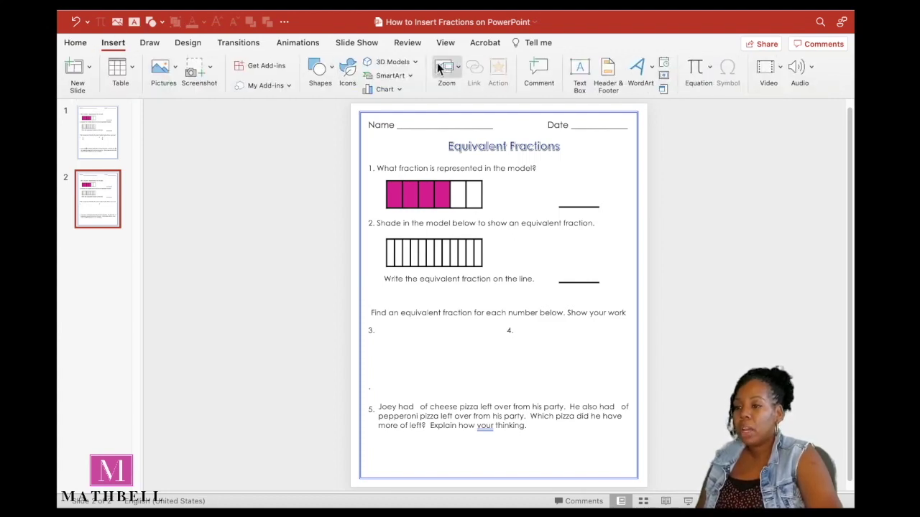
{"action": "left_click", "coordinate": [579, 69]}
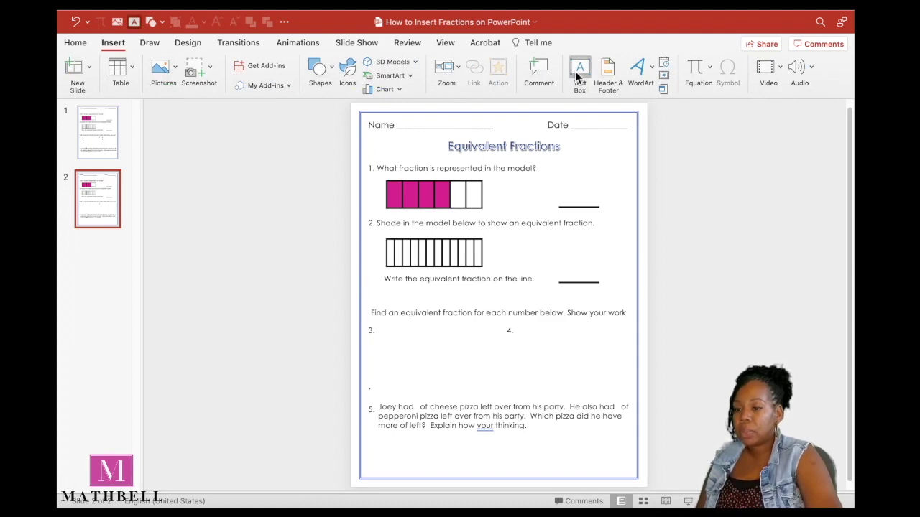
{"action": "left_click_drag", "start_coordinate": [201, 207], "coordinate": [299, 293]}
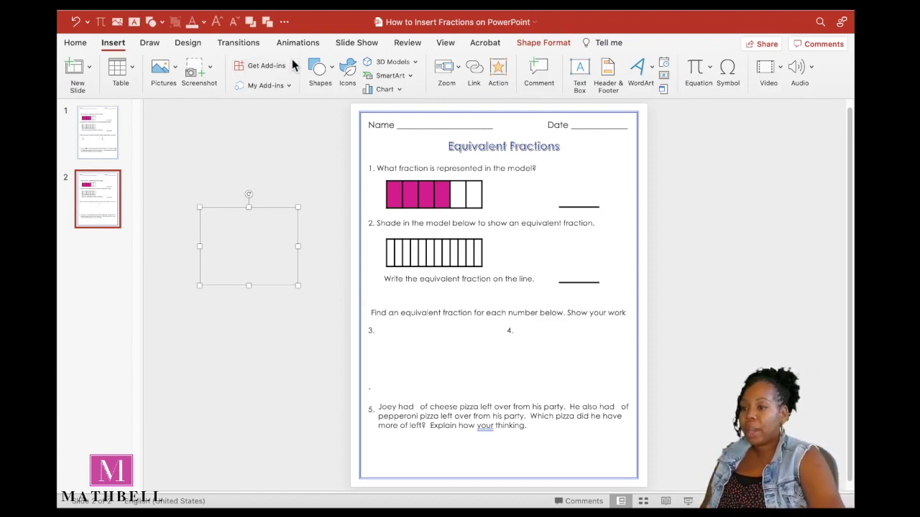
- Insert a new blank equation into the text box beside slide 2
{"action": "left_click", "coordinate": [710, 70]}
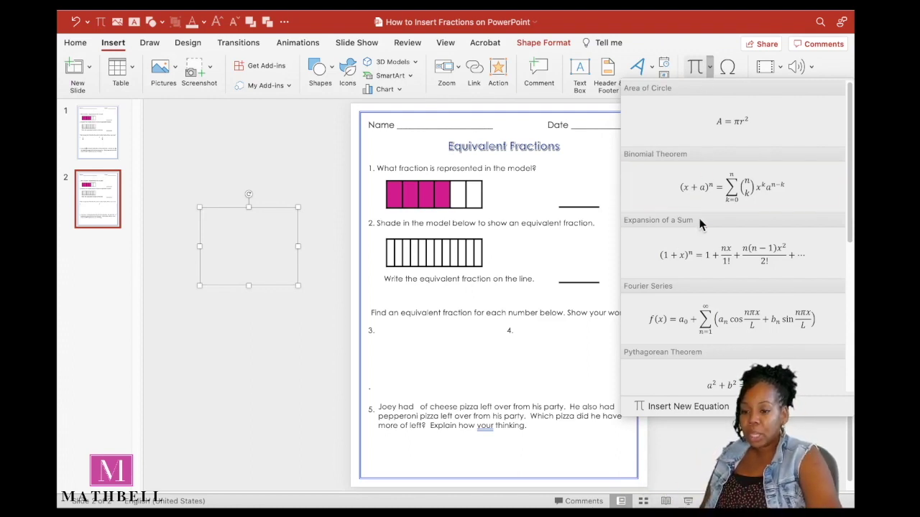
{"action": "left_click", "coordinate": [698, 407]}
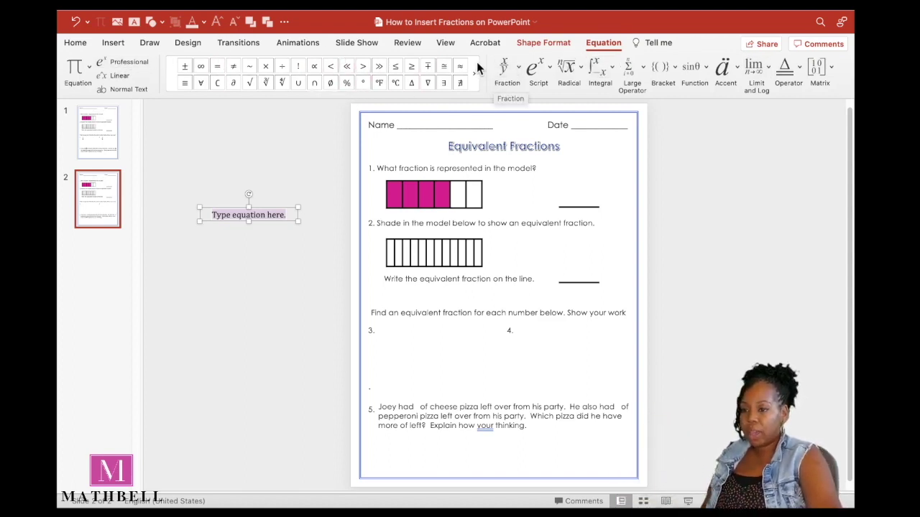
- Insert a stacked fraction and fill it in as 1 over 5
{"action": "left_click", "coordinate": [518, 70]}
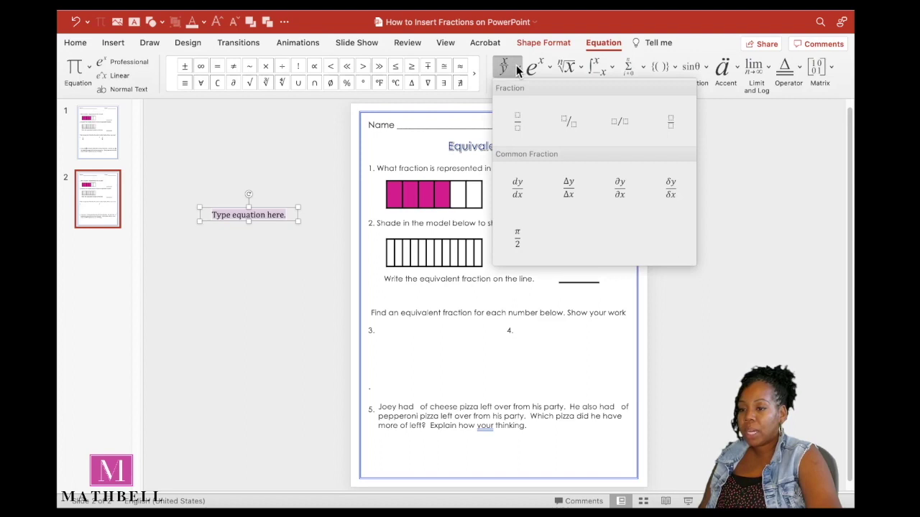
{"action": "left_click", "coordinate": [521, 126]}
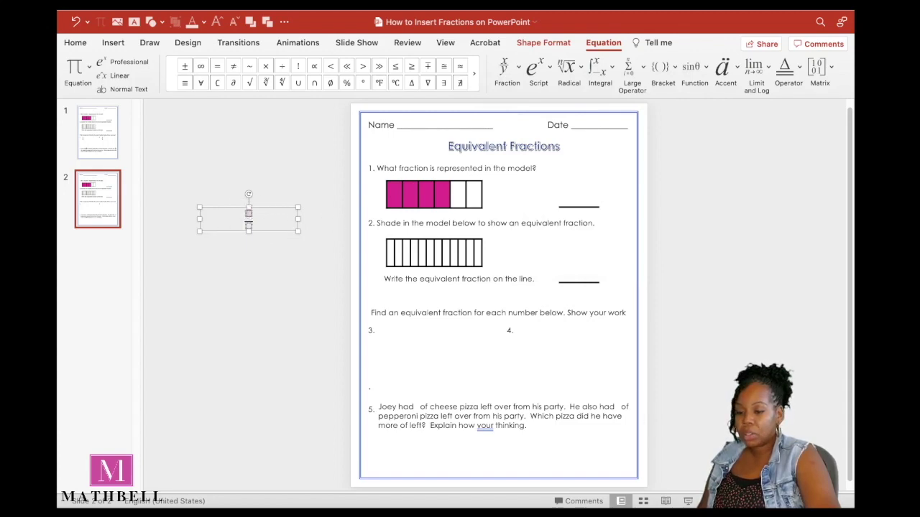
{"action": "scroll", "coordinate": [212, 177], "scroll_direction": "up", "scroll_amount": 5}
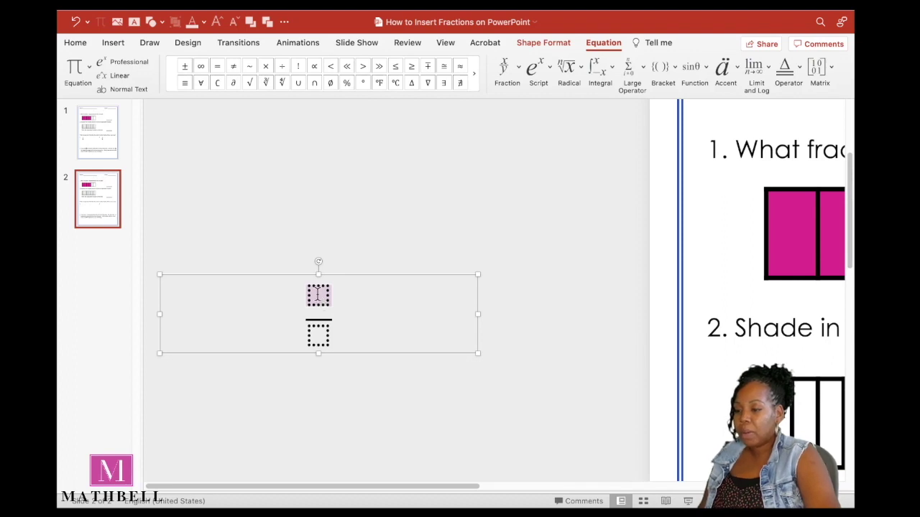
{"action": "type", "text": "1"}
{"action": "left_click", "coordinate": [320, 334]}
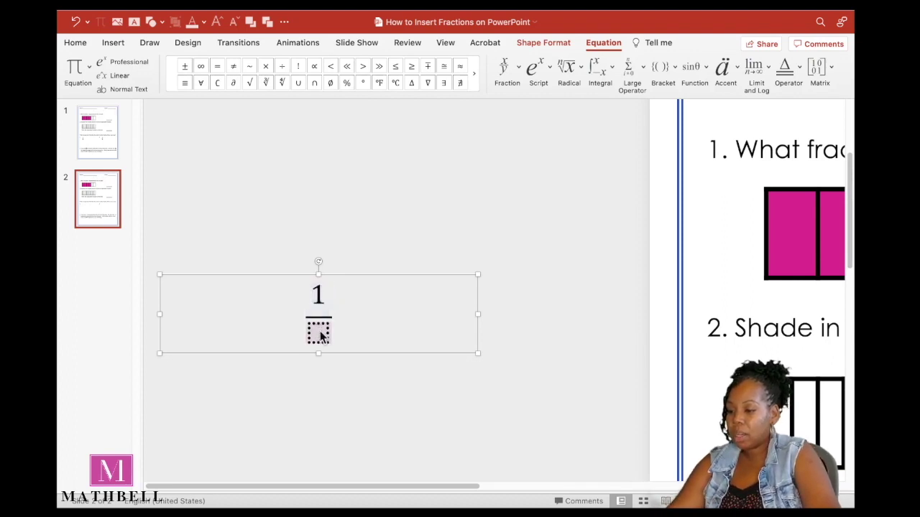
{"action": "type", "text": "5"}
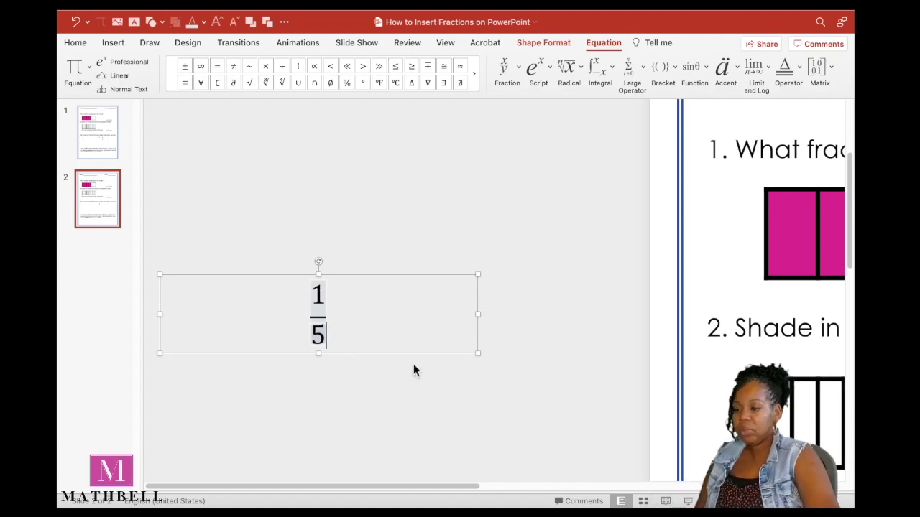
{"action": "left_click", "coordinate": [431, 376]}
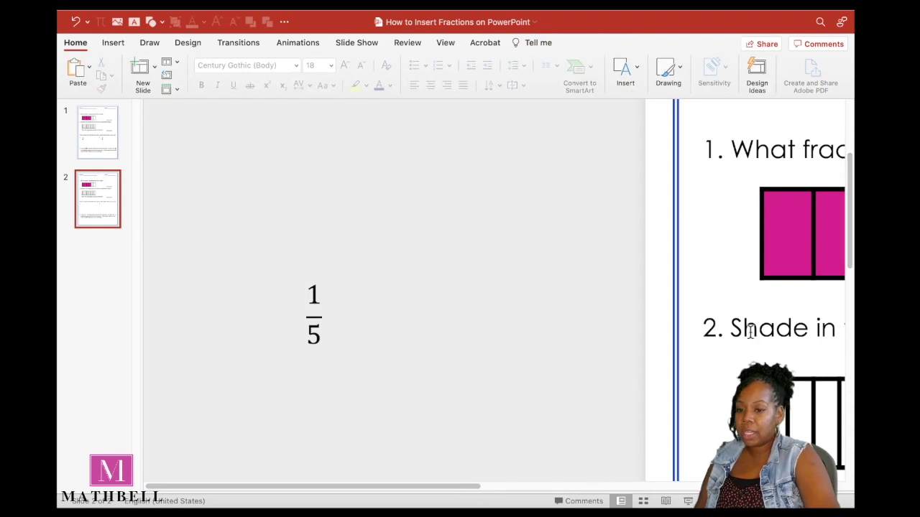
- Narrow the 1/5 equation box to about 1.61 inches and reposition it beside the slide
{"action": "left_click", "coordinate": [316, 312]}
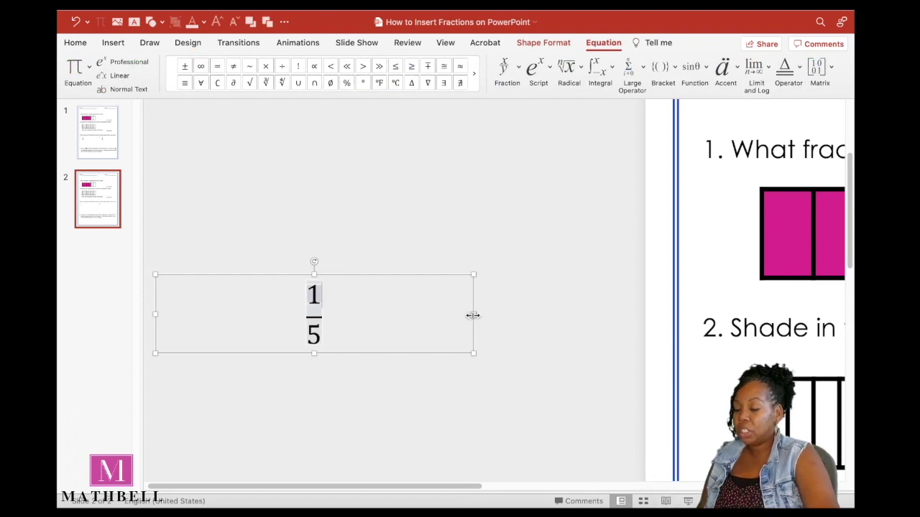
{"action": "left_click_drag", "start_coordinate": [472, 315], "coordinate": [349, 354]}
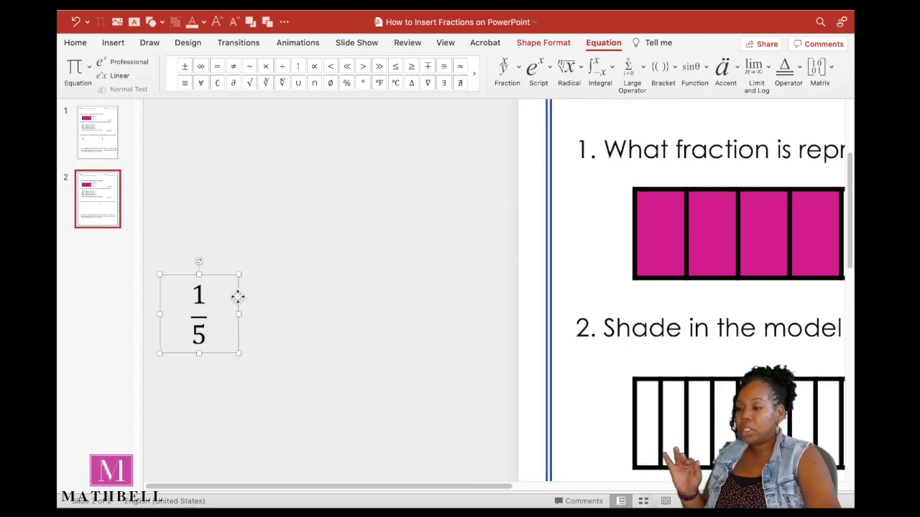
{"action": "left_click_drag", "start_coordinate": [238, 296], "coordinate": [299, 300]}
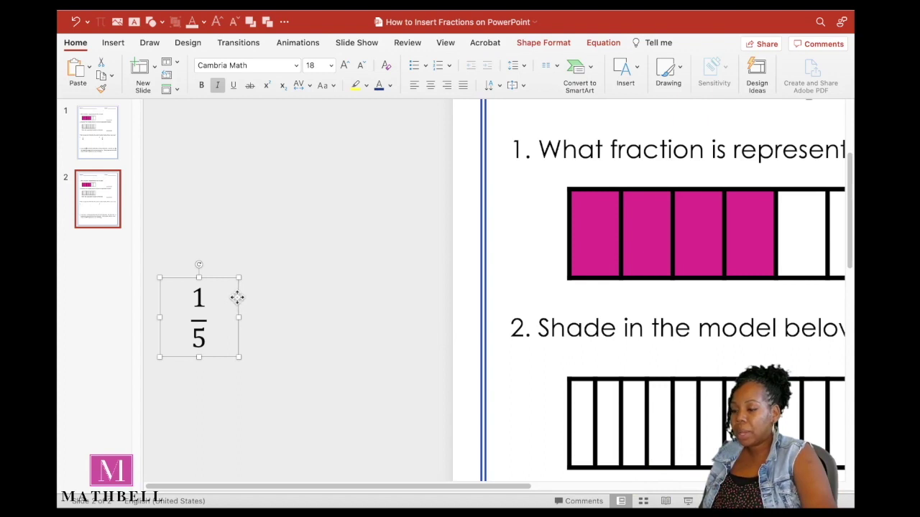
{"action": "right_click", "coordinate": [238, 301]}
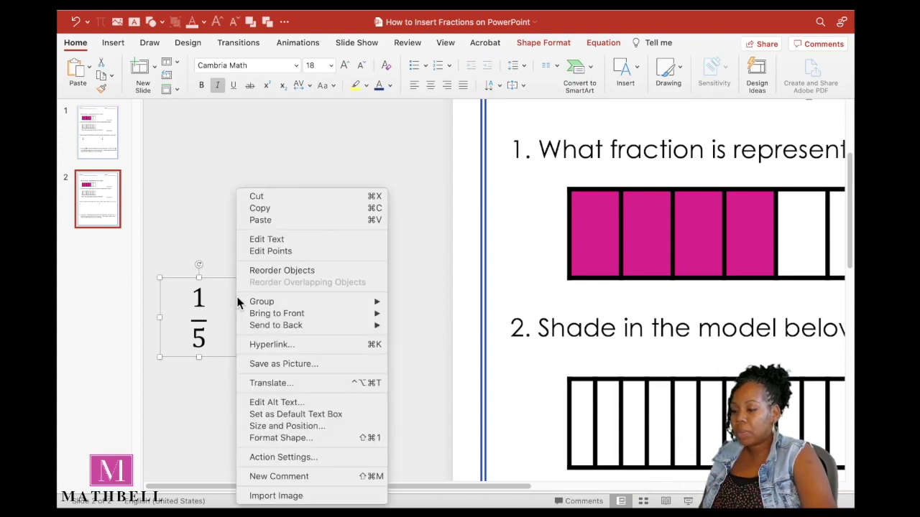
- Copy the 1/5 fraction and turn the pasted copy into 2/5
{"action": "left_click", "coordinate": [270, 208]}
{"action": "left_click", "coordinate": [288, 293]}
{"action": "right_click", "coordinate": [287, 293]}
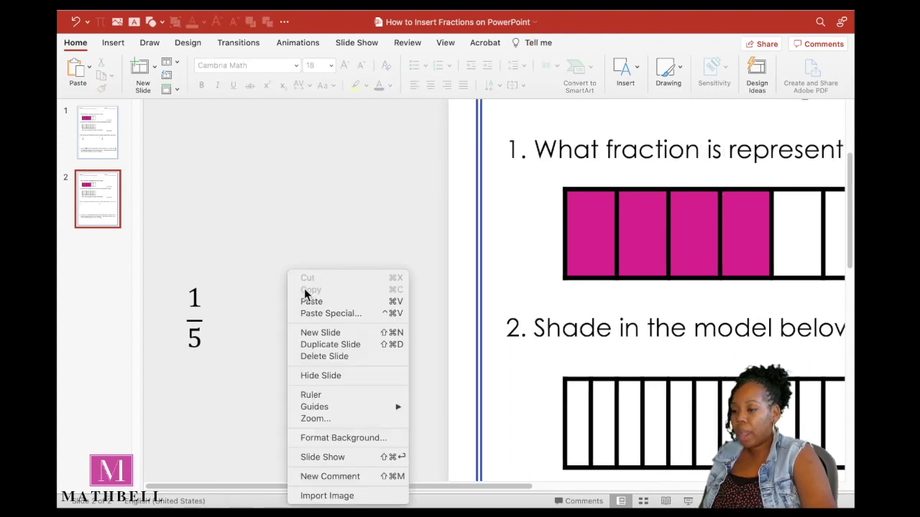
{"action": "left_click", "coordinate": [308, 300]}
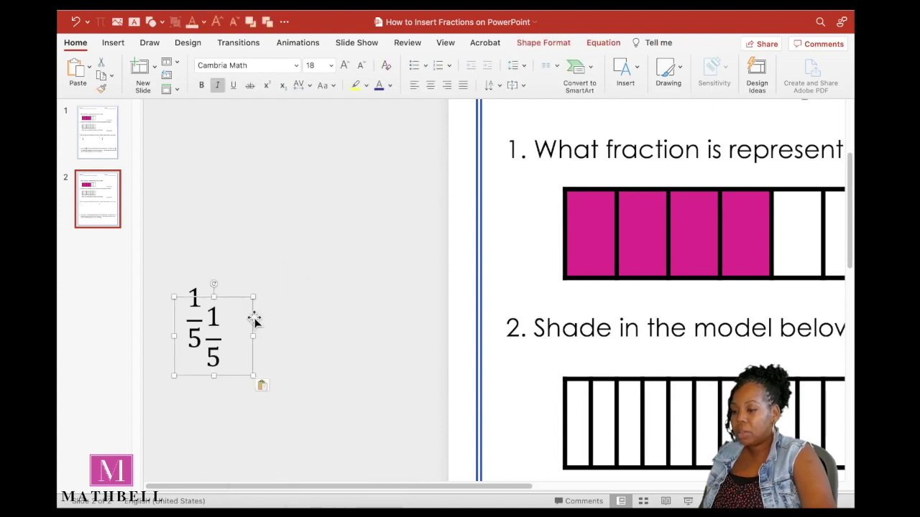
{"action": "left_click_drag", "start_coordinate": [254, 318], "coordinate": [330, 200]}
{"action": "double_click", "coordinate": [293, 199]}
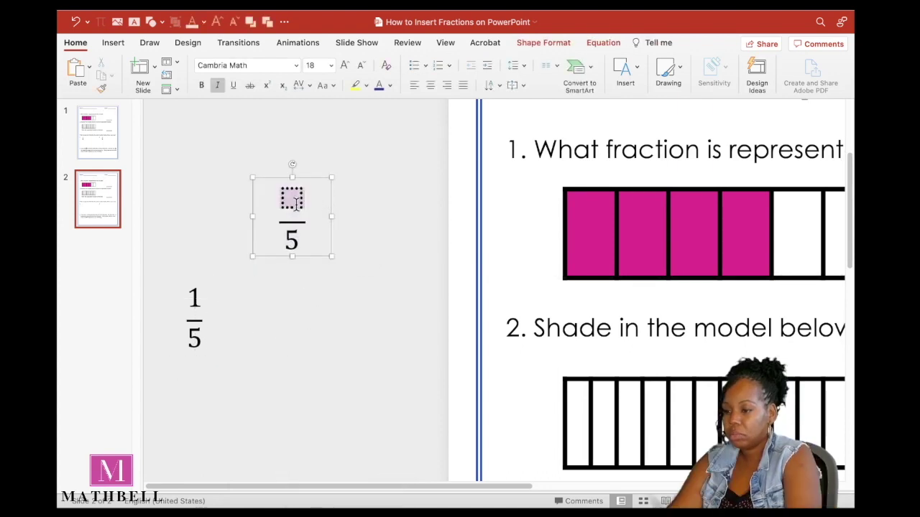
{"action": "type", "text": "2"}
- Paste another copy beside 2/5 and change it to 3/5
{"action": "left_click", "coordinate": [224, 314]}
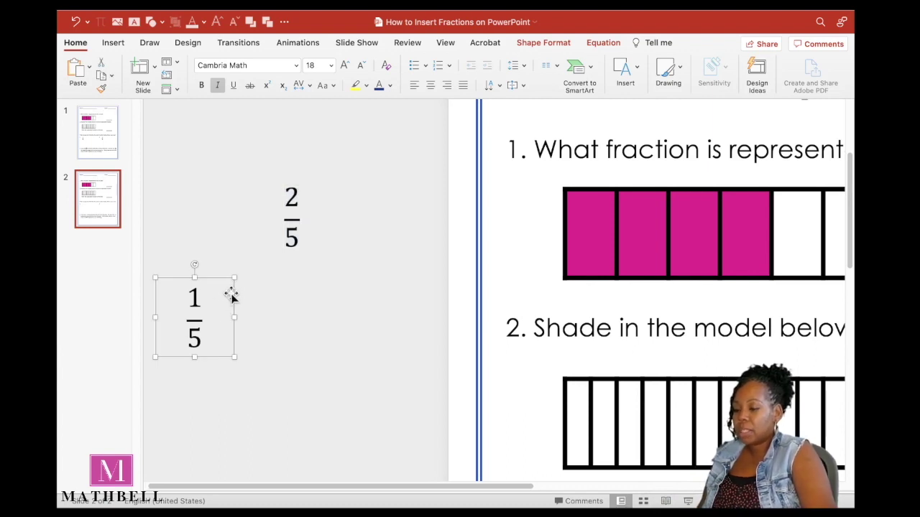
{"action": "key", "text": "super+v"}
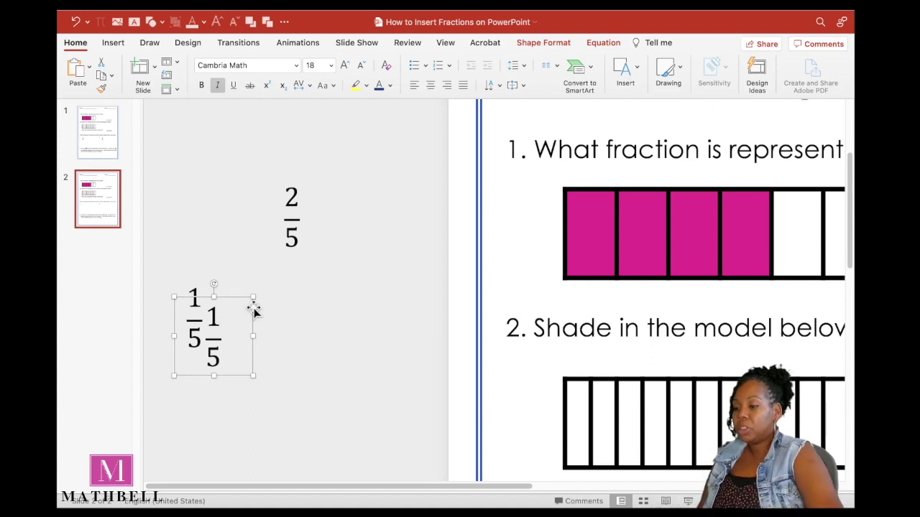
{"action": "left_click_drag", "start_coordinate": [252, 307], "coordinate": [396, 184]}
{"action": "left_click", "coordinate": [365, 196]}
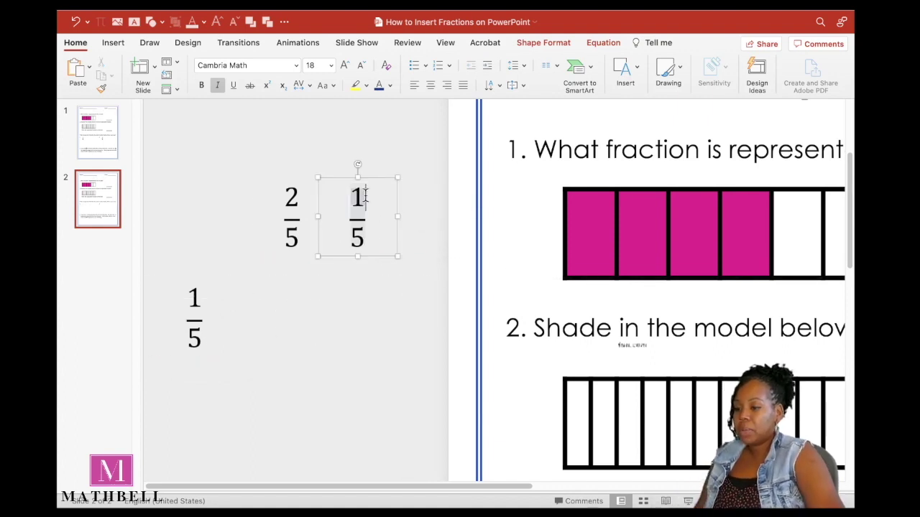
{"action": "key", "text": "BackSpace"}
{"action": "type", "text": "3"}
- Duplicate 1/5 to its right and change the duplicate to 4/5
{"action": "left_click", "coordinate": [192, 299]}
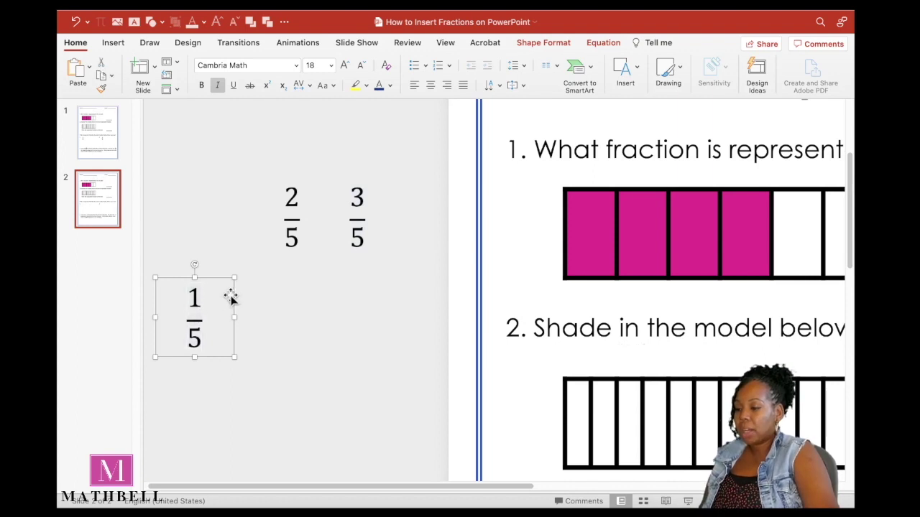
{"action": "left_click_drag", "start_coordinate": [240, 296], "coordinate": [340, 297]}
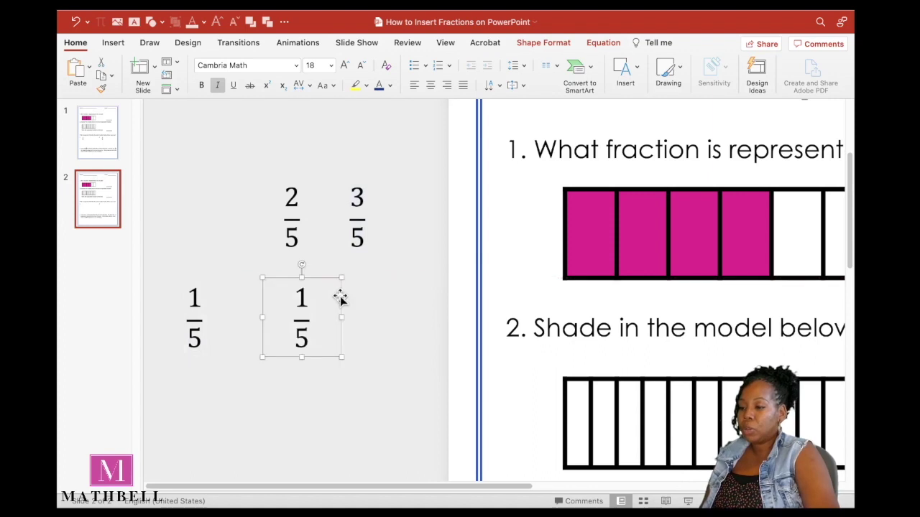
{"action": "left_click", "coordinate": [303, 305]}
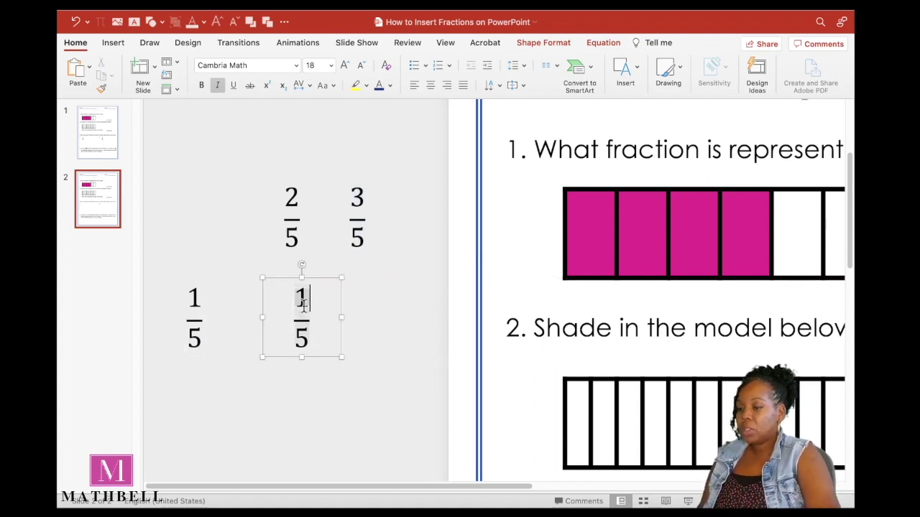
{"action": "key", "text": "BackSpace"}
{"action": "type", "text": "4"}
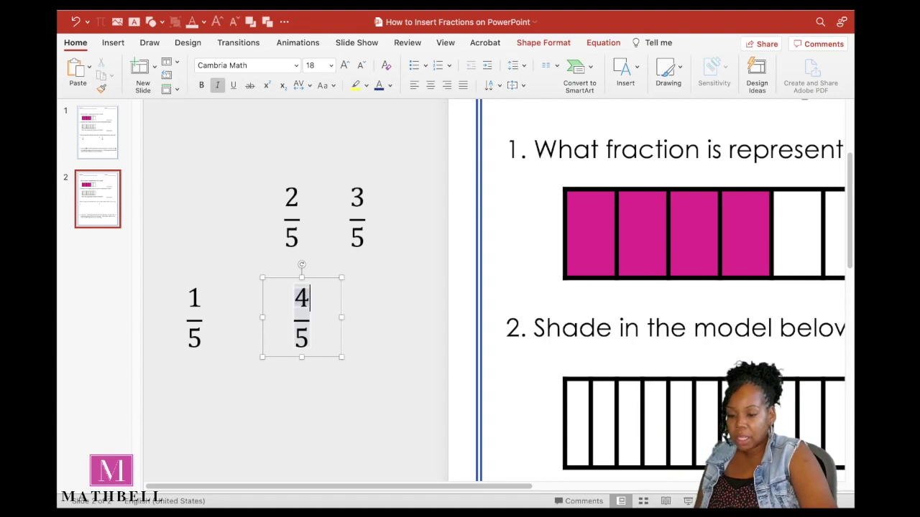
{"action": "scroll", "coordinate": [575, 287], "scroll_direction": "down", "scroll_amount": 5}
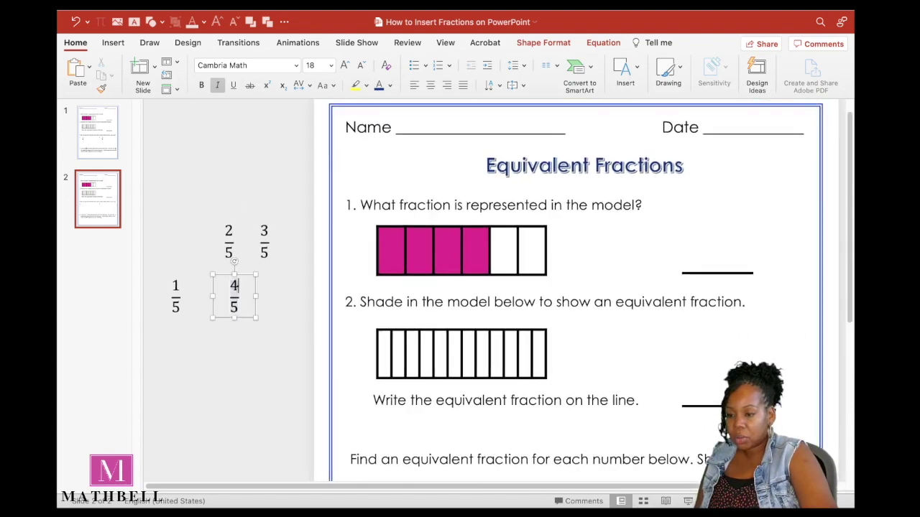
{"action": "scroll", "coordinate": [575, 287], "scroll_direction": "down", "scroll_amount": 3}
- Move the 1/5 fraction next to question 3 on the worksheet
{"action": "scroll", "coordinate": [222, 226], "scroll_direction": "down", "scroll_amount": 2}
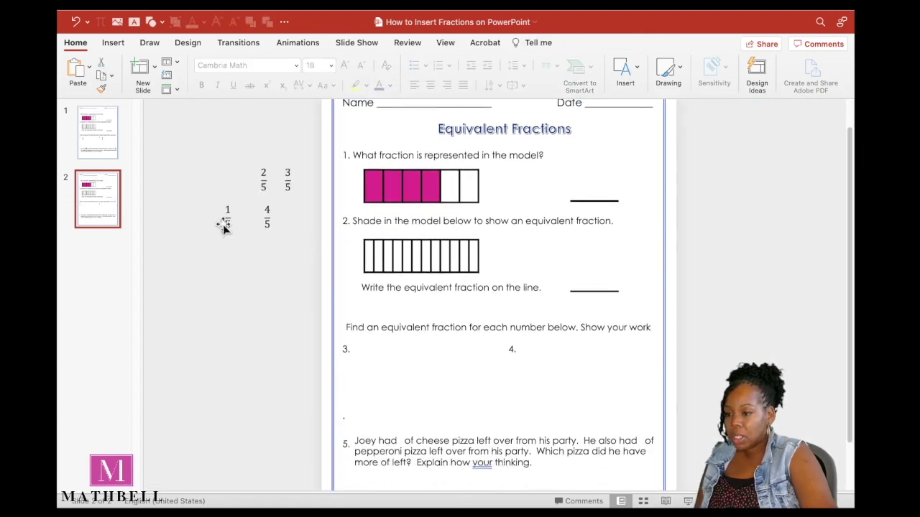
{"action": "left_click", "coordinate": [227, 226]}
{"action": "left_click_drag", "start_coordinate": [231, 230], "coordinate": [379, 368]}
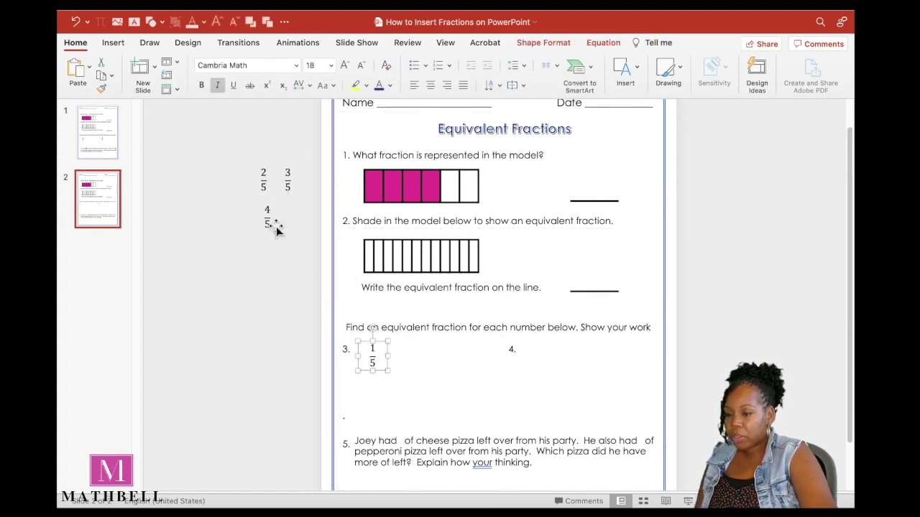
- Change 3/5 to 3/4 and place it next to question 4
{"action": "left_click", "coordinate": [288, 176]}
{"action": "left_click", "coordinate": [288, 188]}
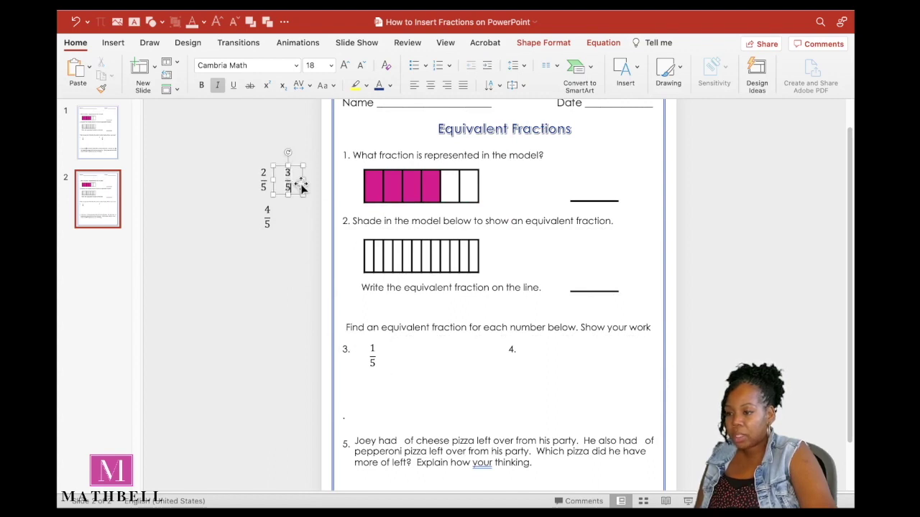
{"action": "key", "text": "BackSpace"}
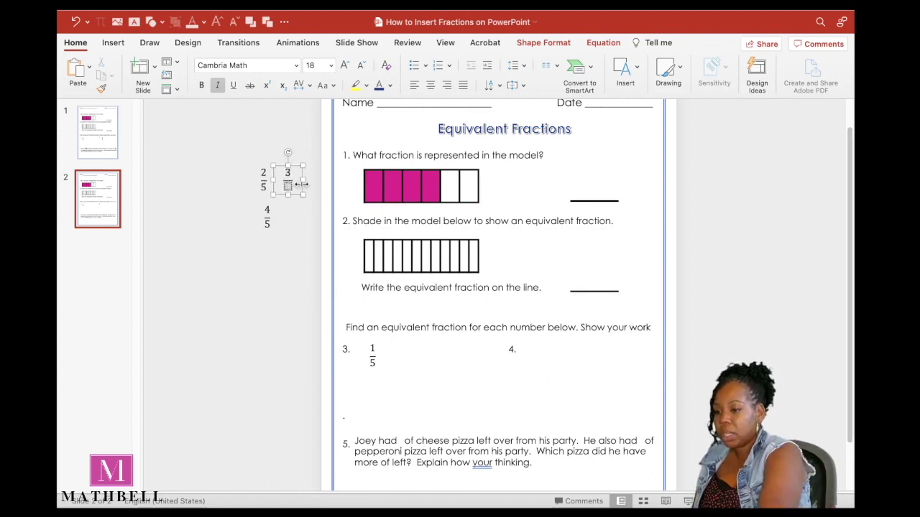
{"action": "type", "text": "4"}
{"action": "left_click_drag", "start_coordinate": [291, 190], "coordinate": [544, 370]}
{"action": "left_click", "coordinate": [365, 353]}
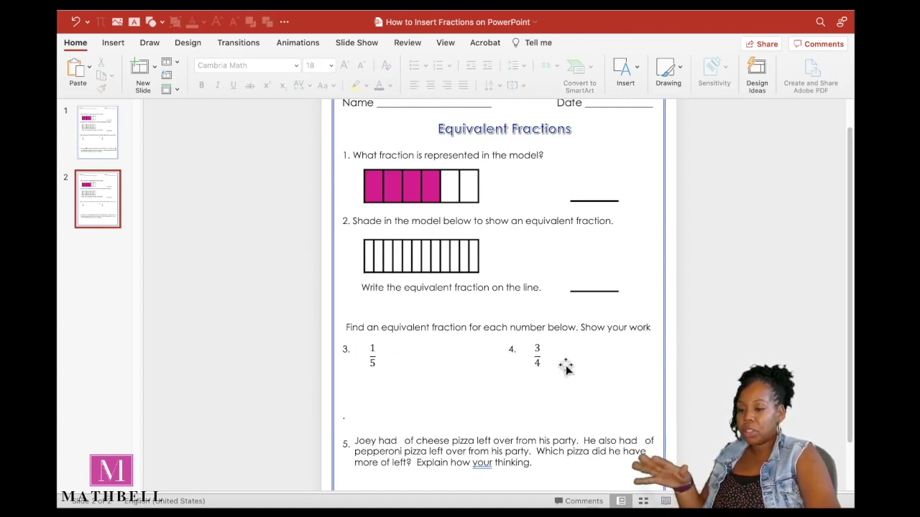
{"action": "scroll", "coordinate": [853, 243], "scroll_direction": "down", "scroll_amount": 1}
{"action": "left_click_drag", "start_coordinate": [852, 246], "coordinate": [852, 296]}
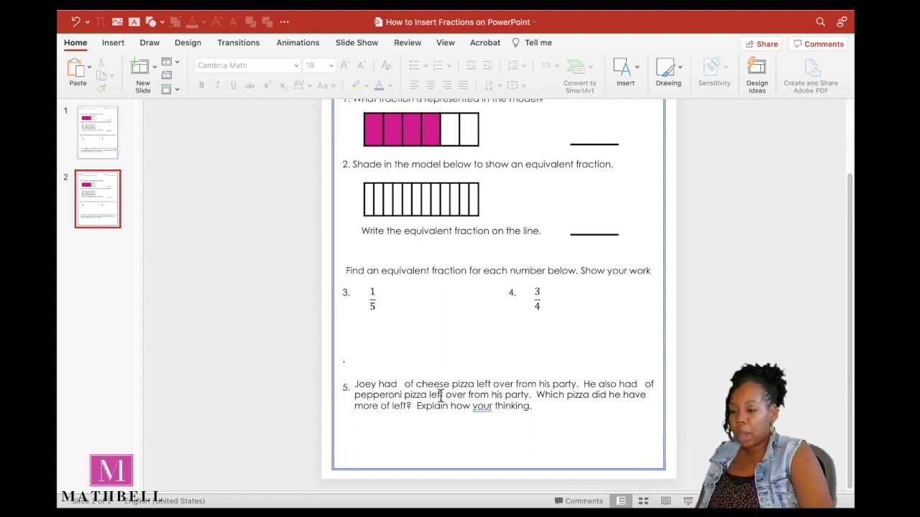
- Place the cursor in question 5's first blank, then open Quick Access Toolbar More Commands
{"action": "scroll", "coordinate": [336, 339], "scroll_direction": "up", "scroll_amount": 3}
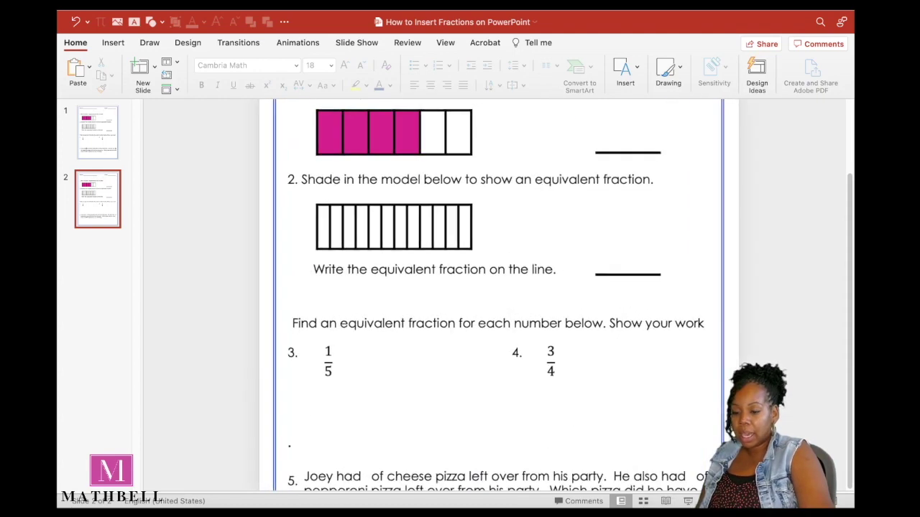
{"action": "left_click", "coordinate": [335, 340]}
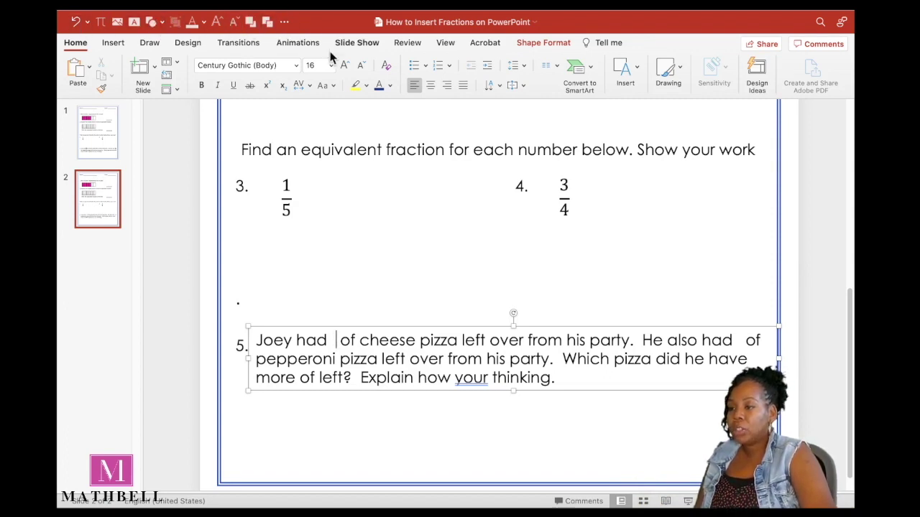
{"action": "left_click", "coordinate": [286, 24]}
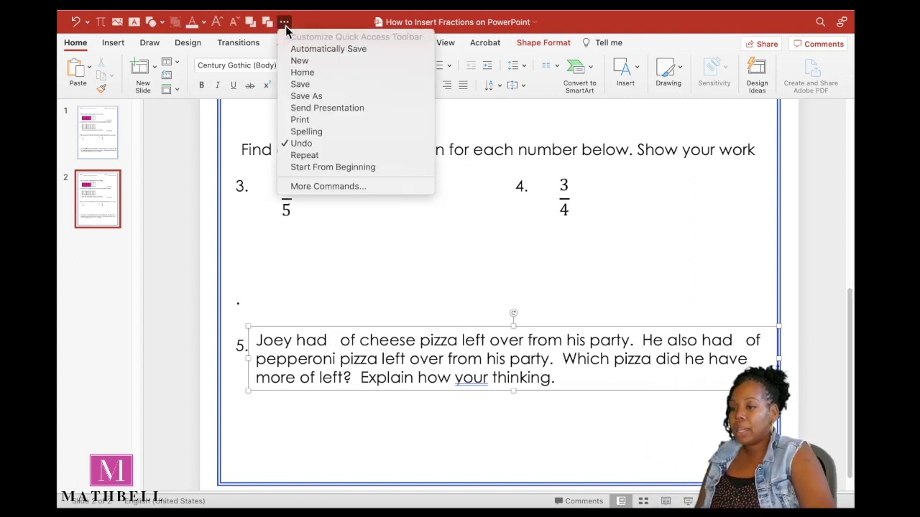
{"action": "left_click", "coordinate": [307, 186]}
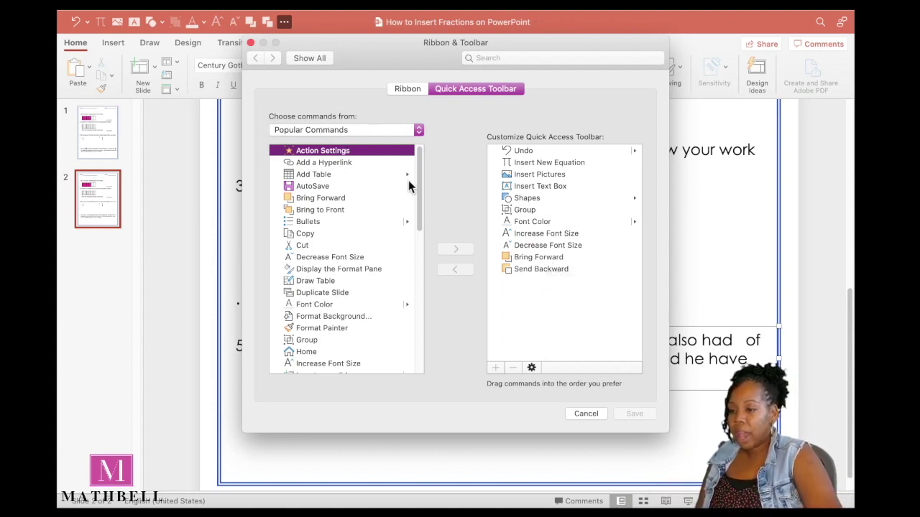
- Show Equation Tools | Equation Tab commands in the Quick Access Toolbar settings
{"action": "mouse_move", "coordinate": [419, 180]}
{"action": "left_mouse_down"}
{"action": "mouse_move", "coordinate": [415, 339]}
{"action": "mouse_move", "coordinate": [417, 212]}
{"action": "mouse_move", "coordinate": [417, 230]}
{"action": "left_mouse_up"}
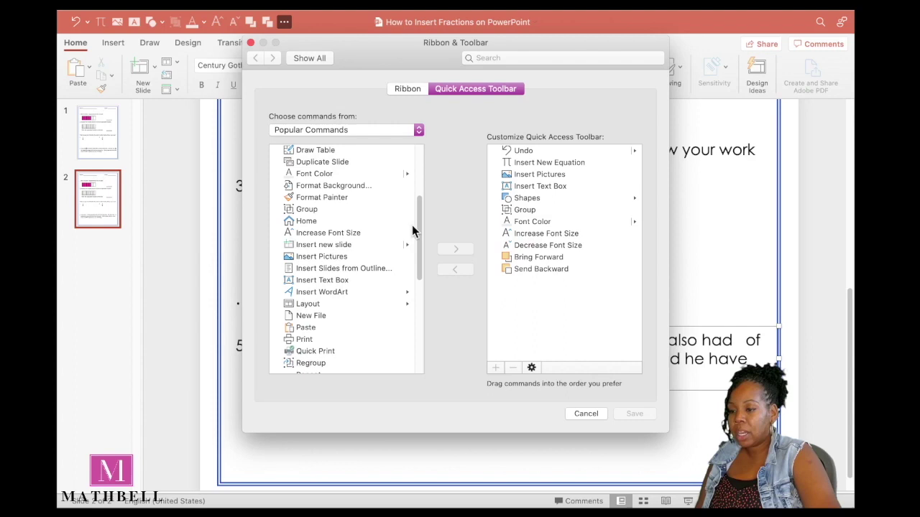
{"action": "left_click", "coordinate": [393, 130]}
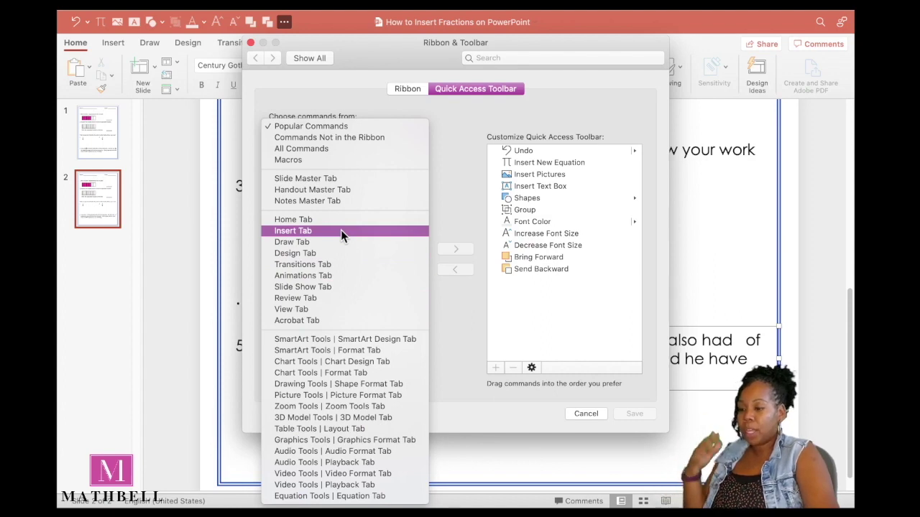
{"action": "left_click", "coordinate": [327, 495]}
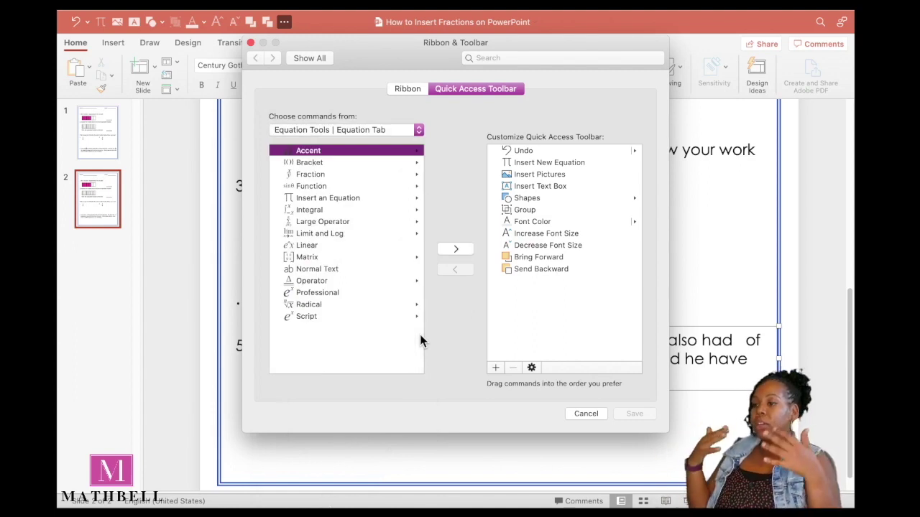
- Add Fraction to the Quick Access Toolbar and move it up to follow Shapes
{"action": "left_click", "coordinate": [310, 175]}
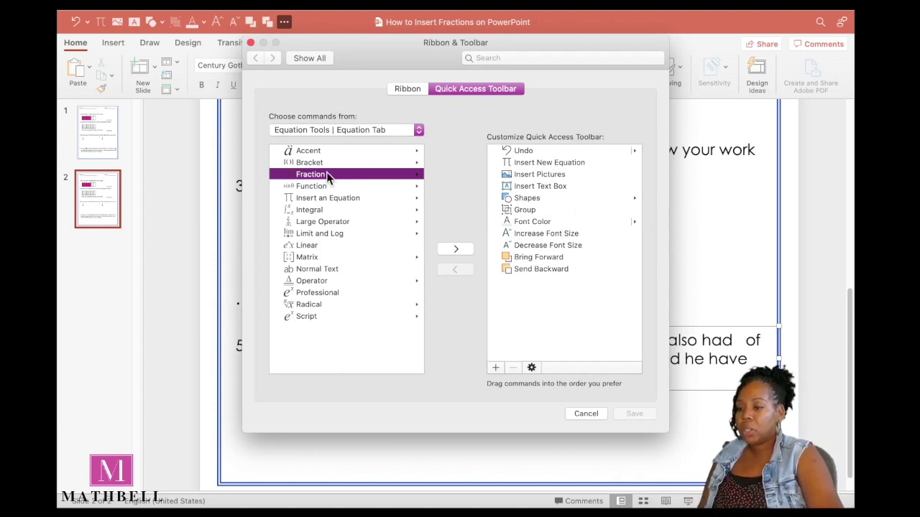
{"action": "left_click", "coordinate": [464, 250]}
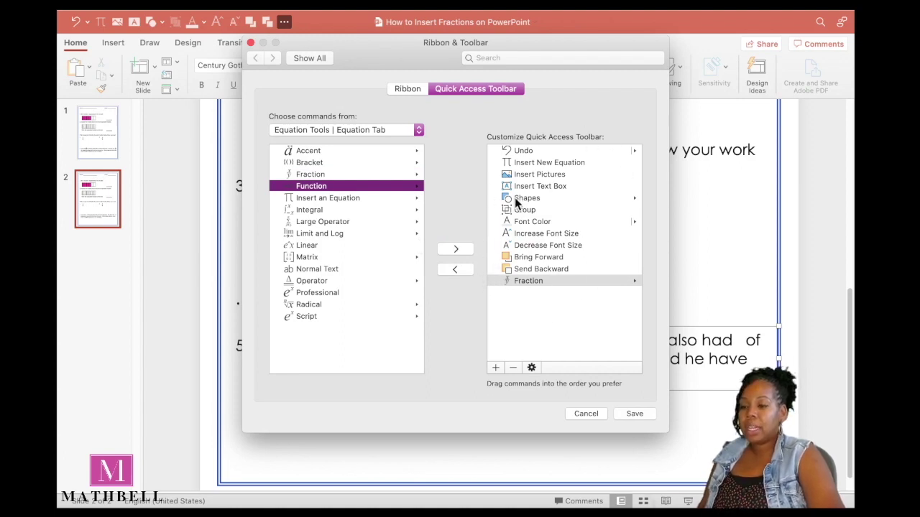
{"action": "left_click", "coordinate": [544, 280]}
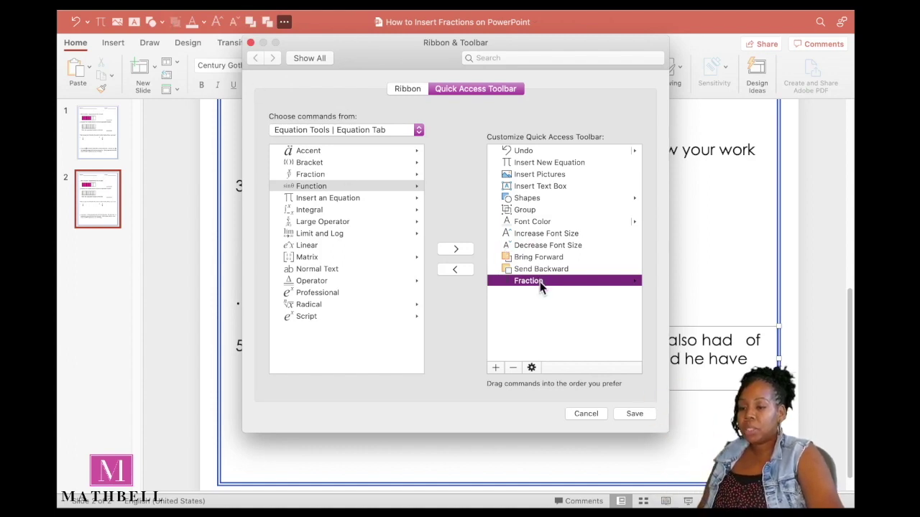
{"action": "left_click_drag", "start_coordinate": [540, 281], "coordinate": [539, 207]}
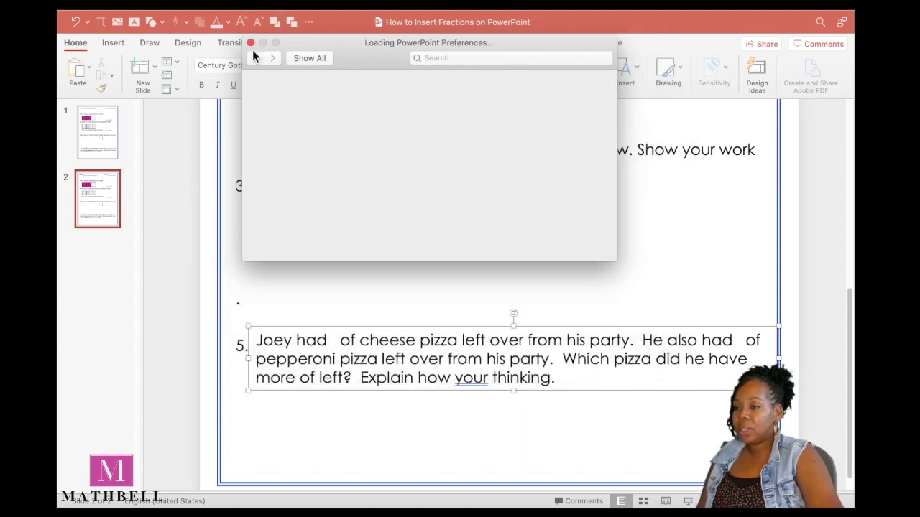
- Close Preferences and place a stacked 2/6 fraction after "Joey had" via the Quick Access Fraction button
{"action": "left_click", "coordinate": [251, 43]}
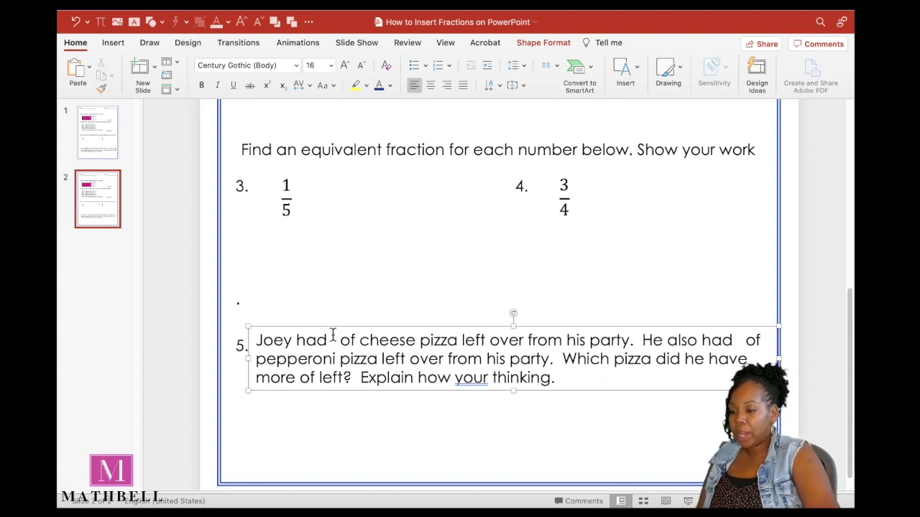
{"action": "left_click", "coordinate": [185, 23]}
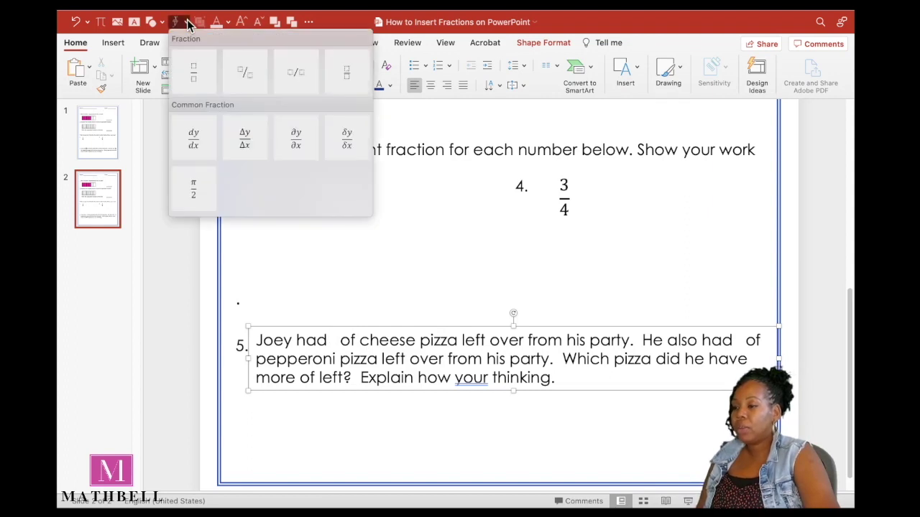
{"action": "left_click", "coordinate": [200, 76]}
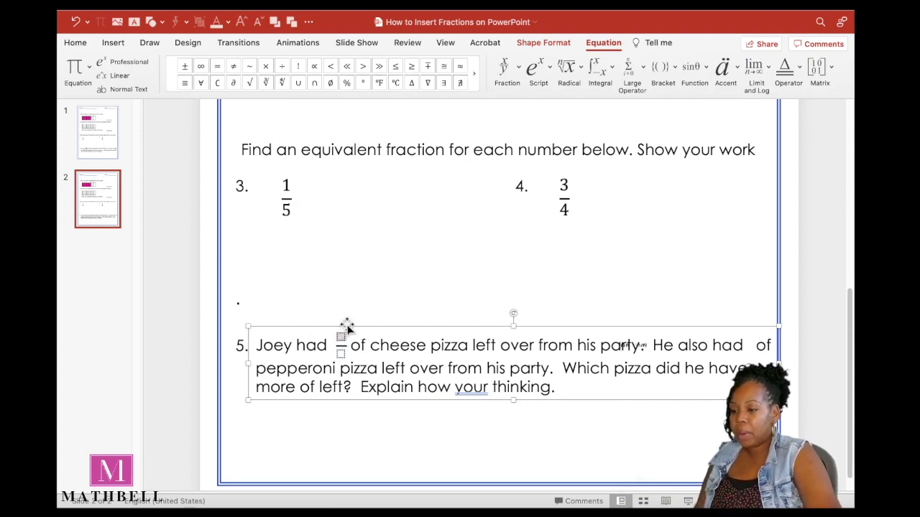
{"action": "type", "text": "2"}
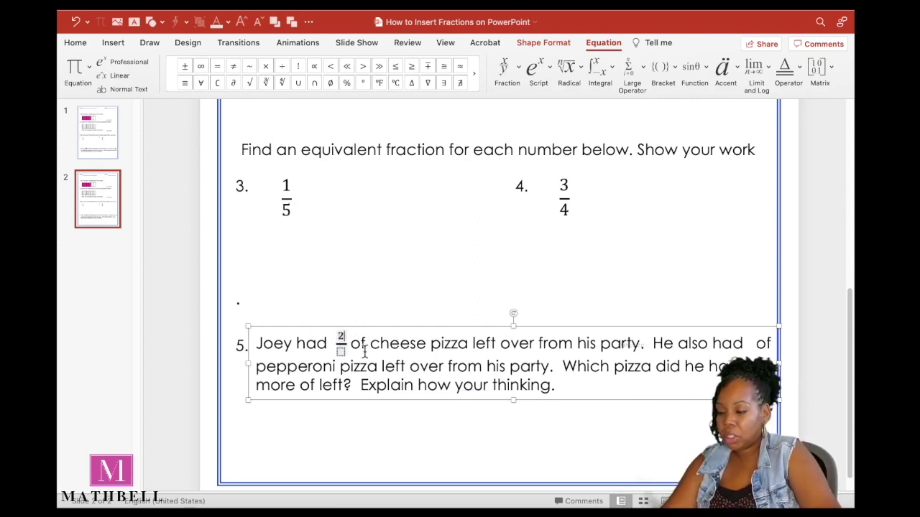
{"action": "left_click", "coordinate": [341, 352]}
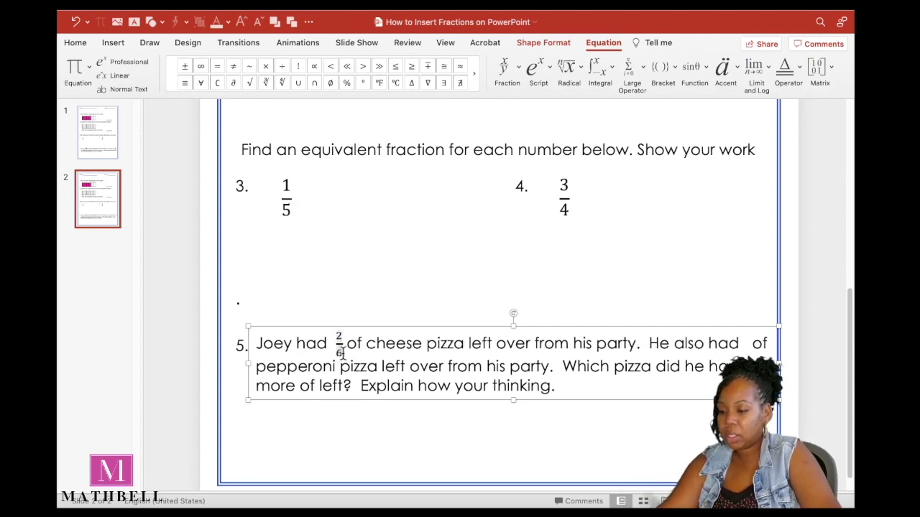
{"action": "type", "text": "6"}
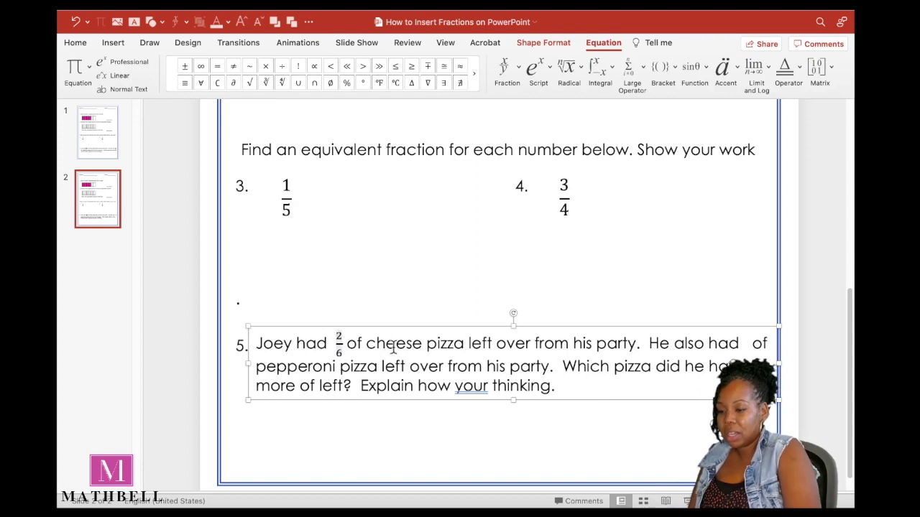
{"action": "left_click", "coordinate": [394, 348]}
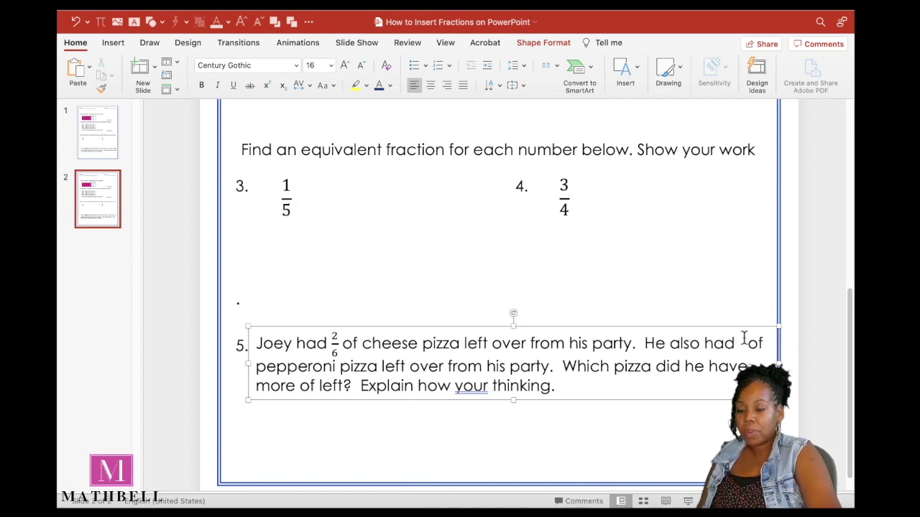
- Insert a stacked fraction reading 4 over 12 in the "He also had" blank of question 5
{"action": "left_click", "coordinate": [744, 341]}
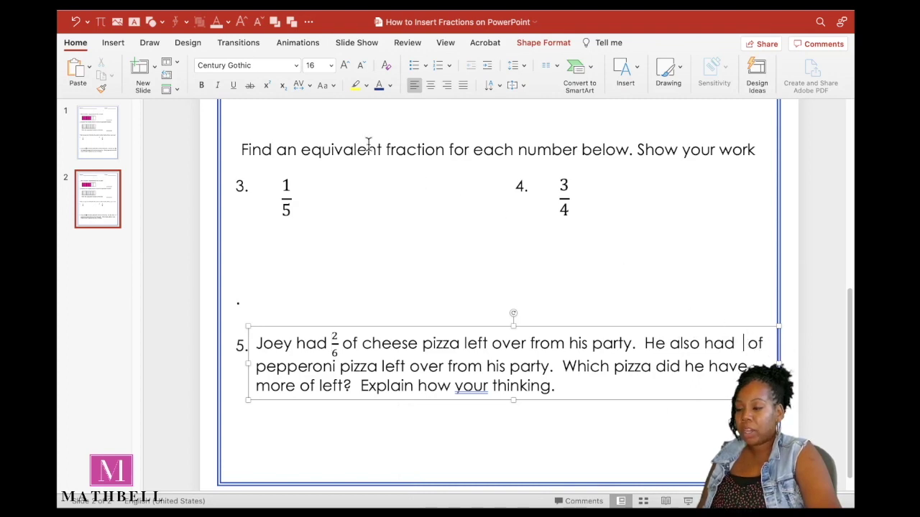
{"action": "left_click", "coordinate": [181, 23]}
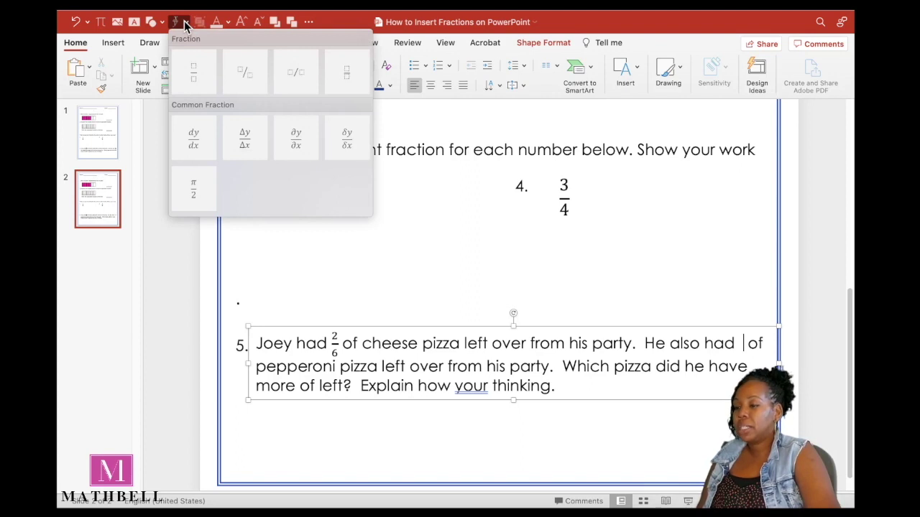
{"action": "left_click", "coordinate": [192, 75]}
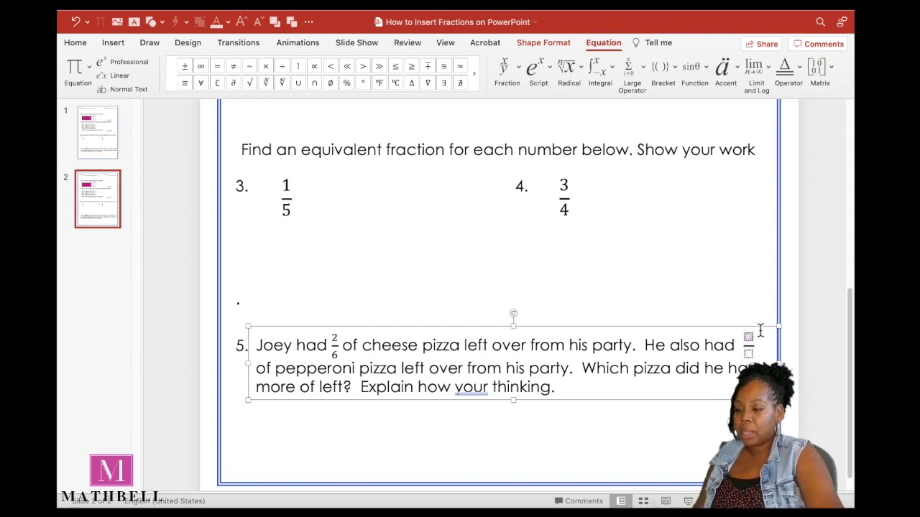
{"action": "type", "text": "4/"}
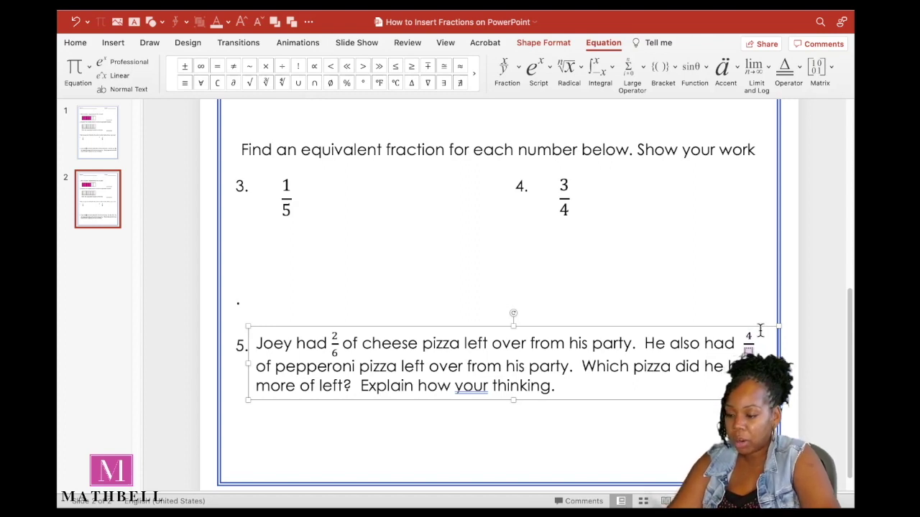
{"action": "type", "text": "12"}
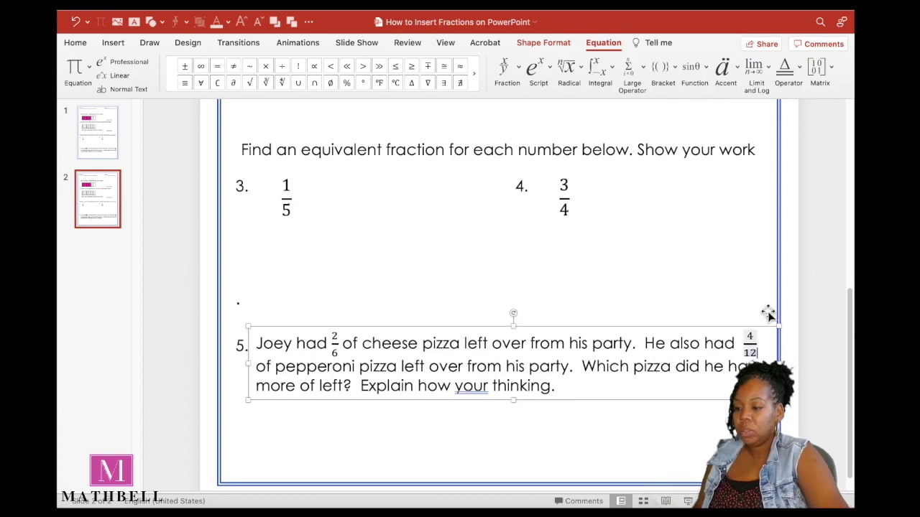
{"action": "left_click", "coordinate": [813, 282]}
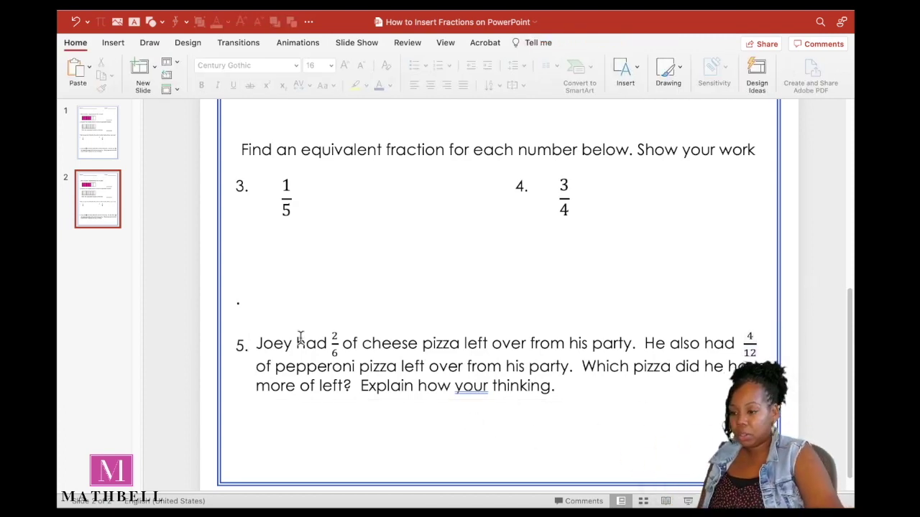
{"action": "scroll", "coordinate": [667, 302], "scroll_direction": "down", "scroll_amount": 5}
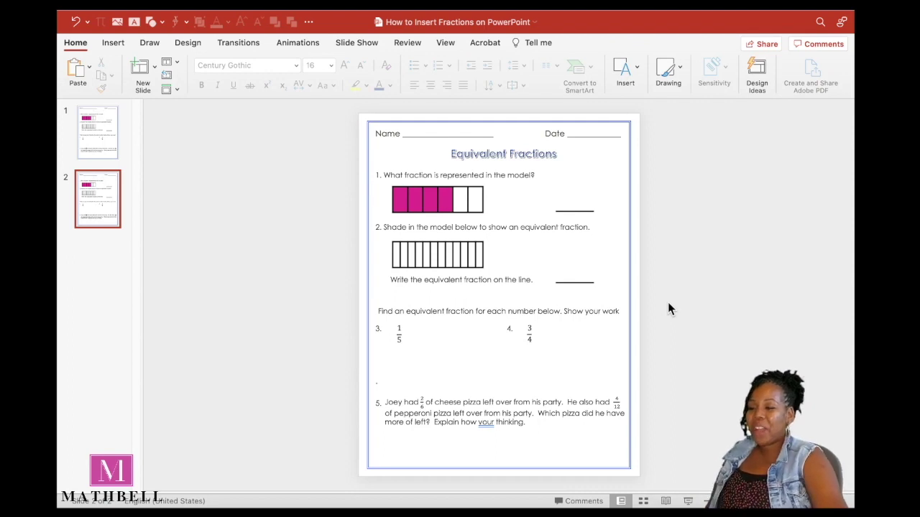